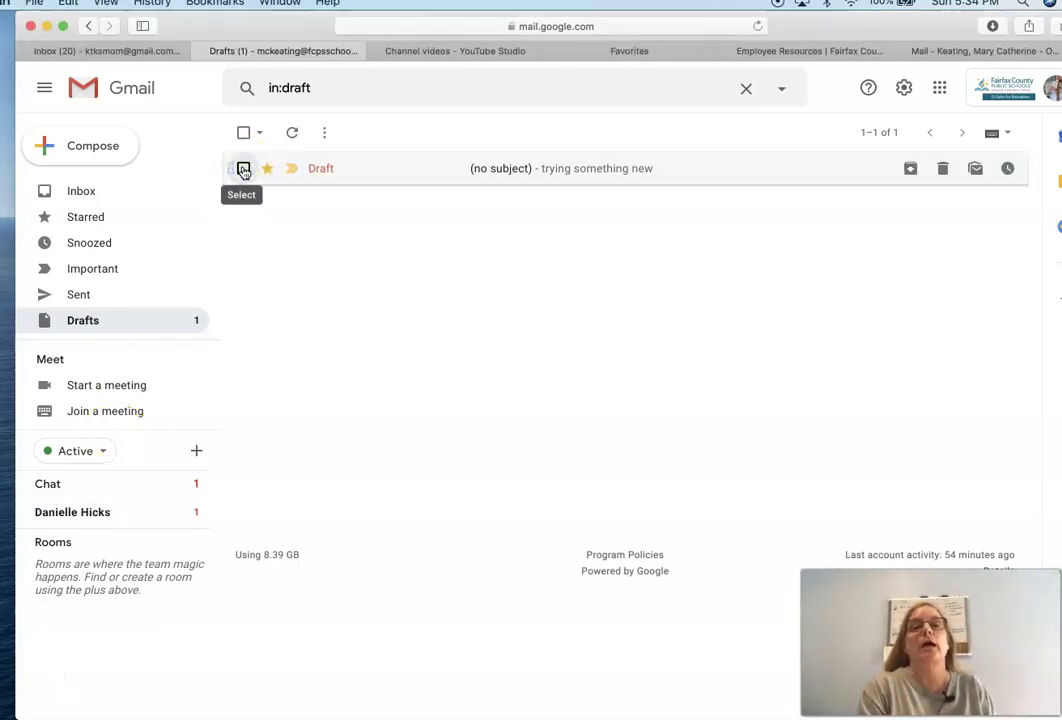
click(244, 133)
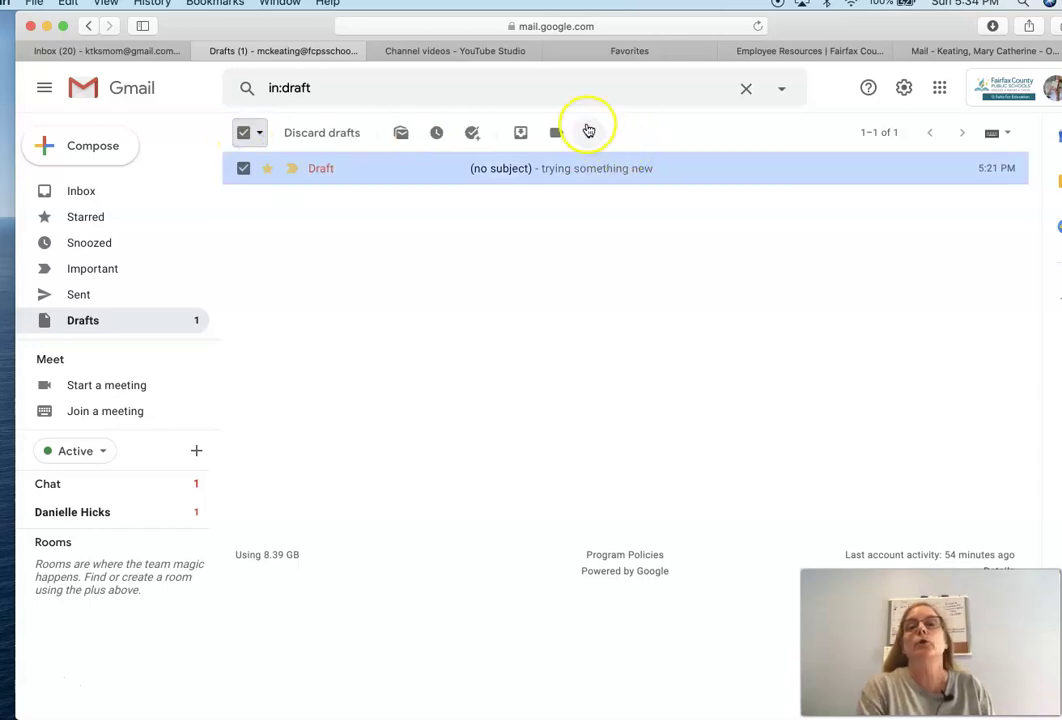
click(588, 132)
click(645, 238)
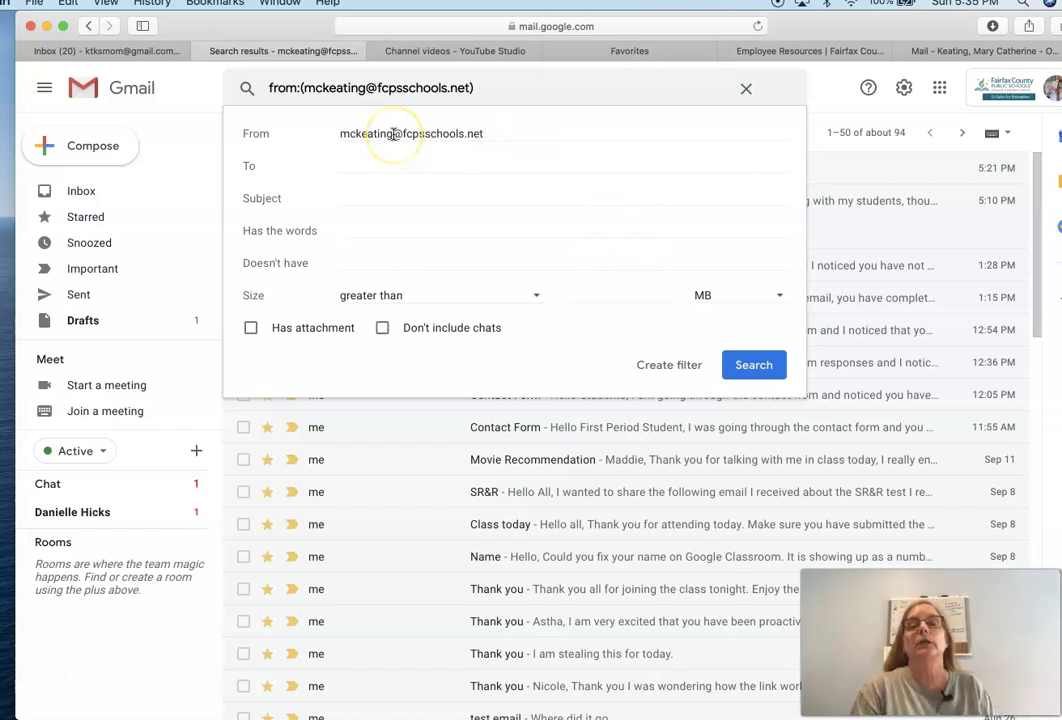
drag(470, 135, 332, 137)
text(@fcps.edu)
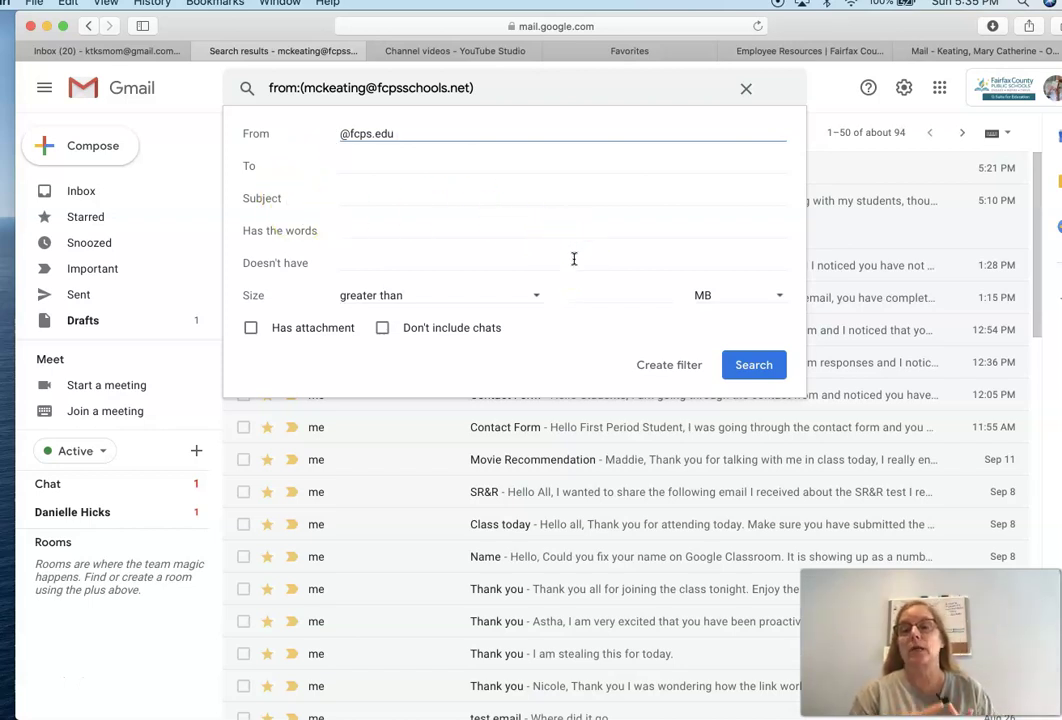
click(672, 364)
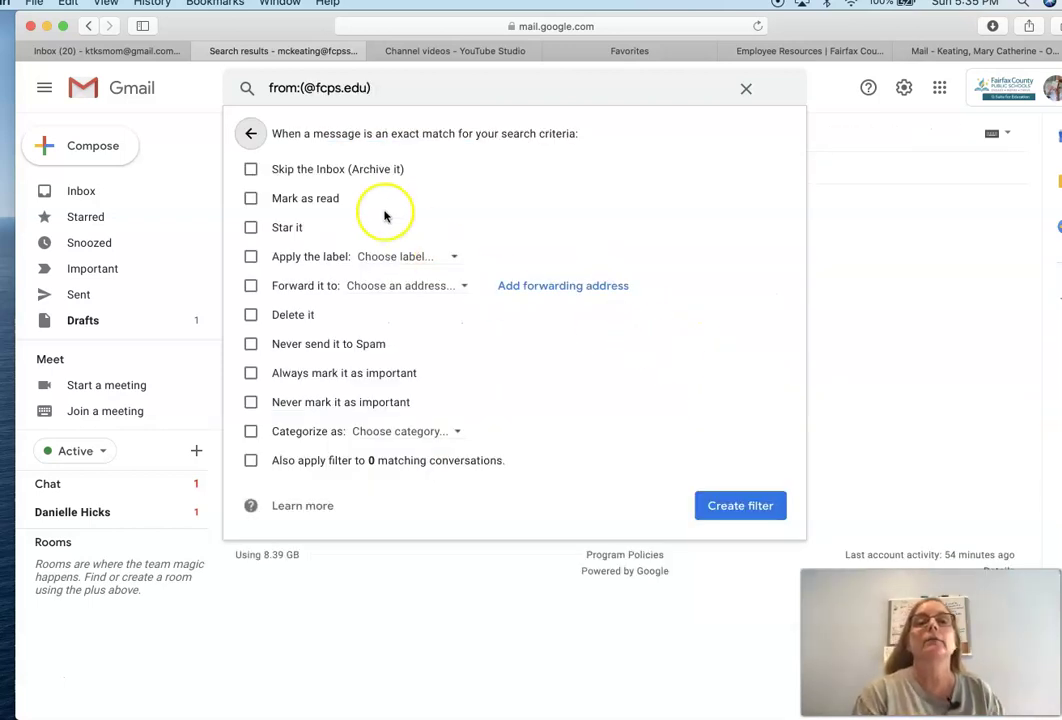
Set the filter to star matching messages and always mark them as important, and create it.
click(251, 227)
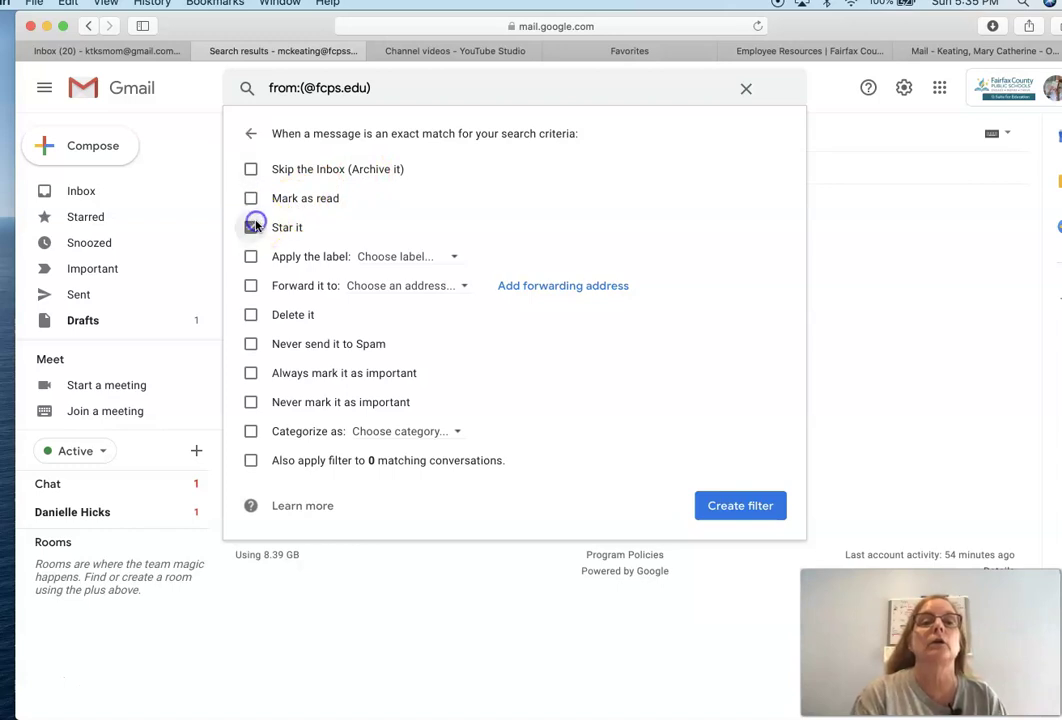
click(252, 373)
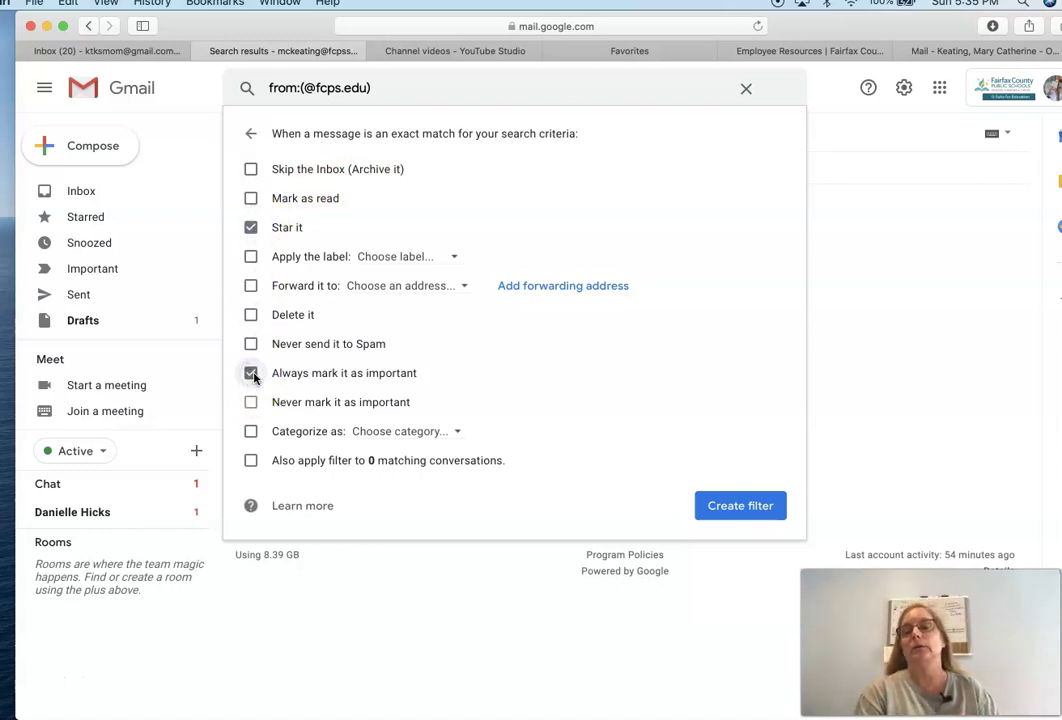
click(720, 507)
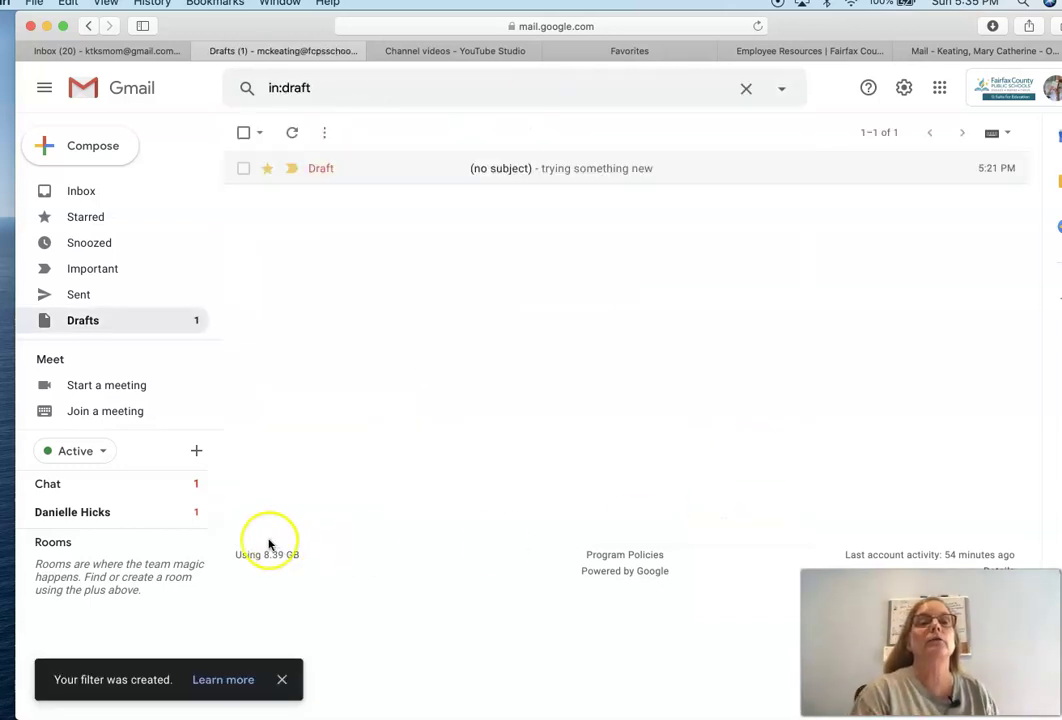
View the Social category and open the messages labelled Shared.
scroll(134, 287, down, 2)
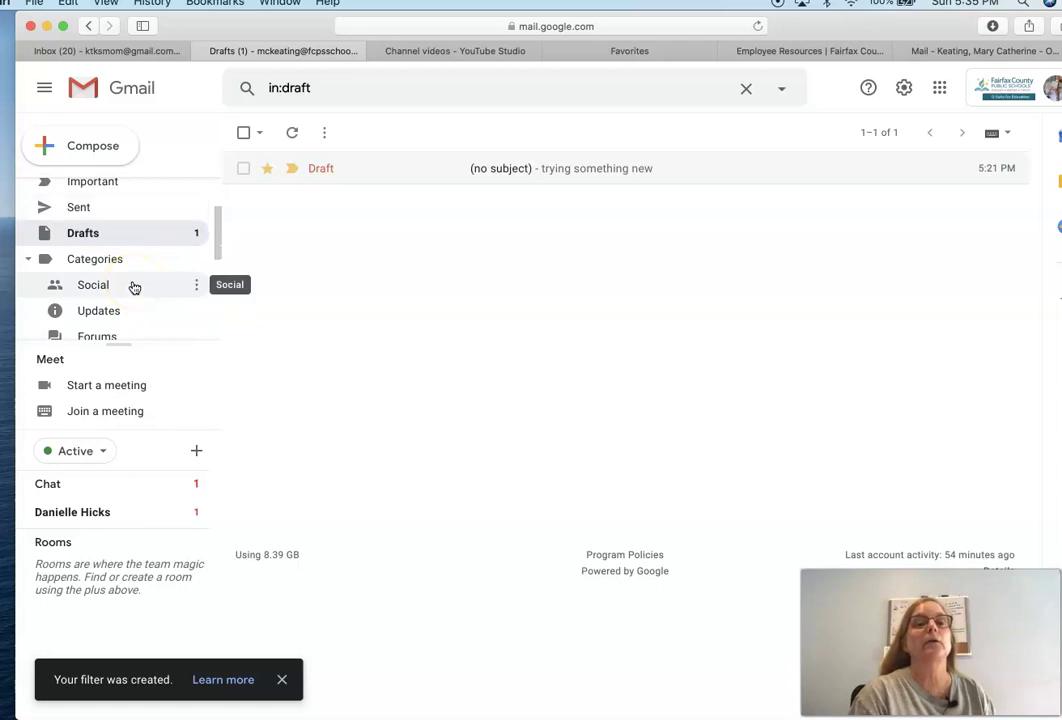
click(133, 286)
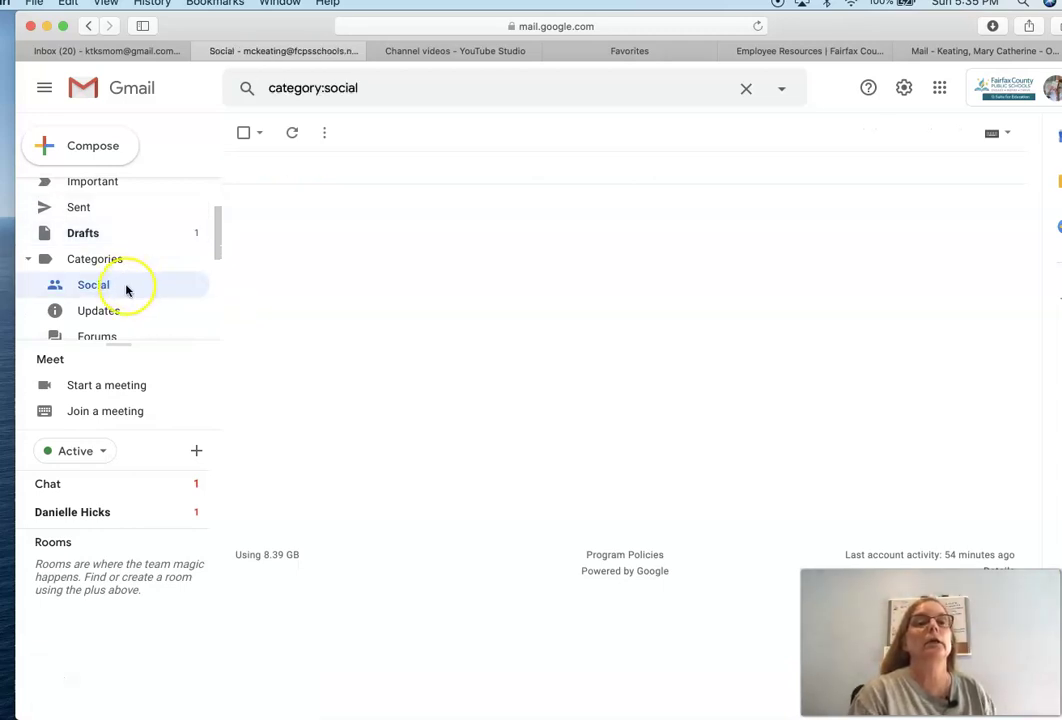
scroll(128, 289, down, 2)
scroll(126, 290, down, 4)
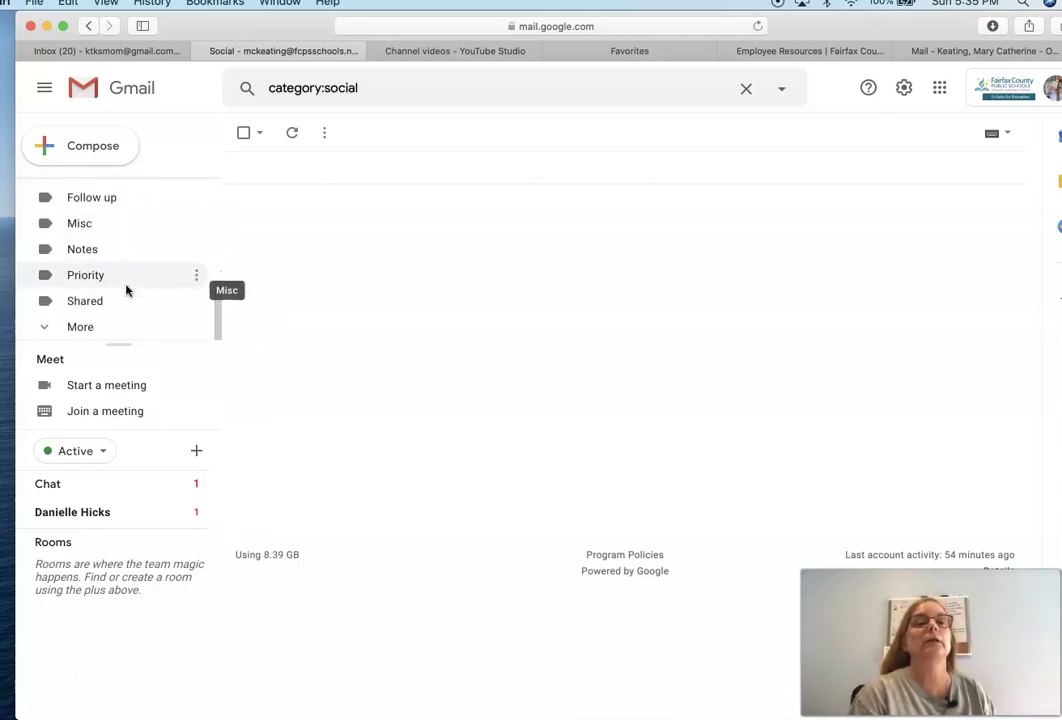
click(97, 303)
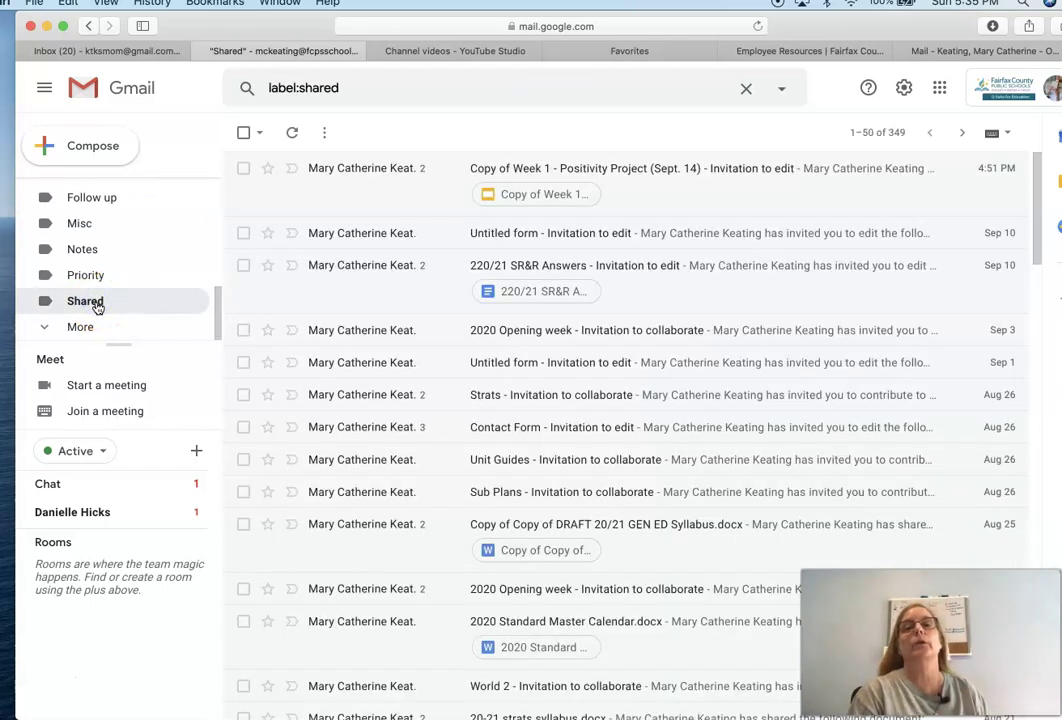
Start a filter based on the "Copy of Week 1 - Positivity Project" invitation, keeping its prefilled sender address.
click(243, 168)
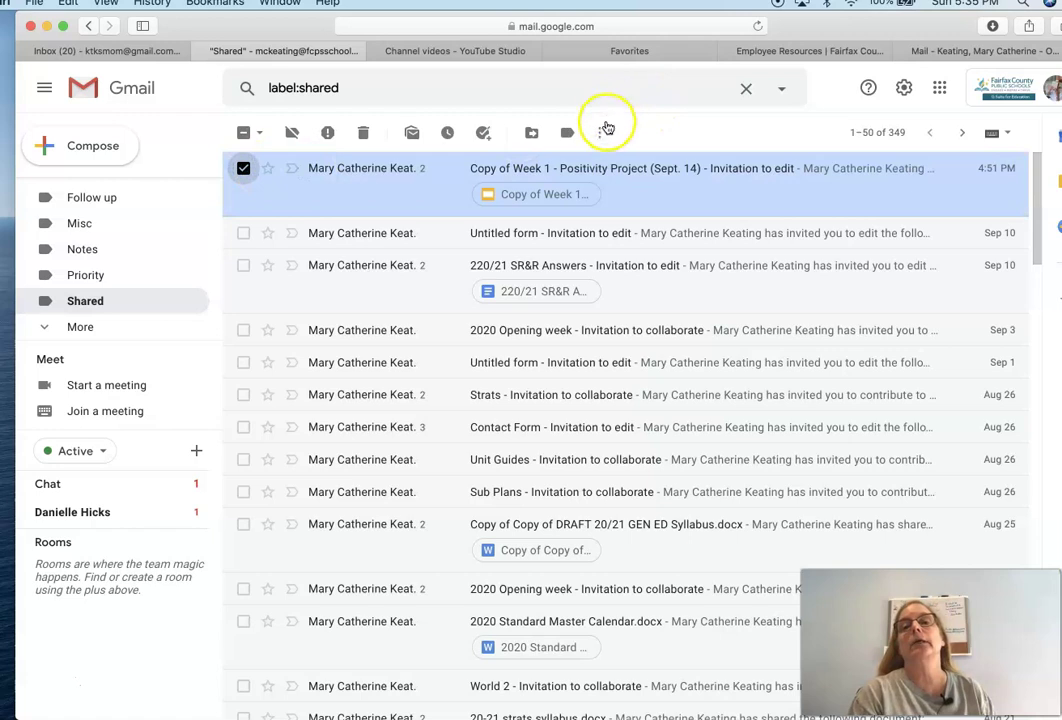
click(603, 131)
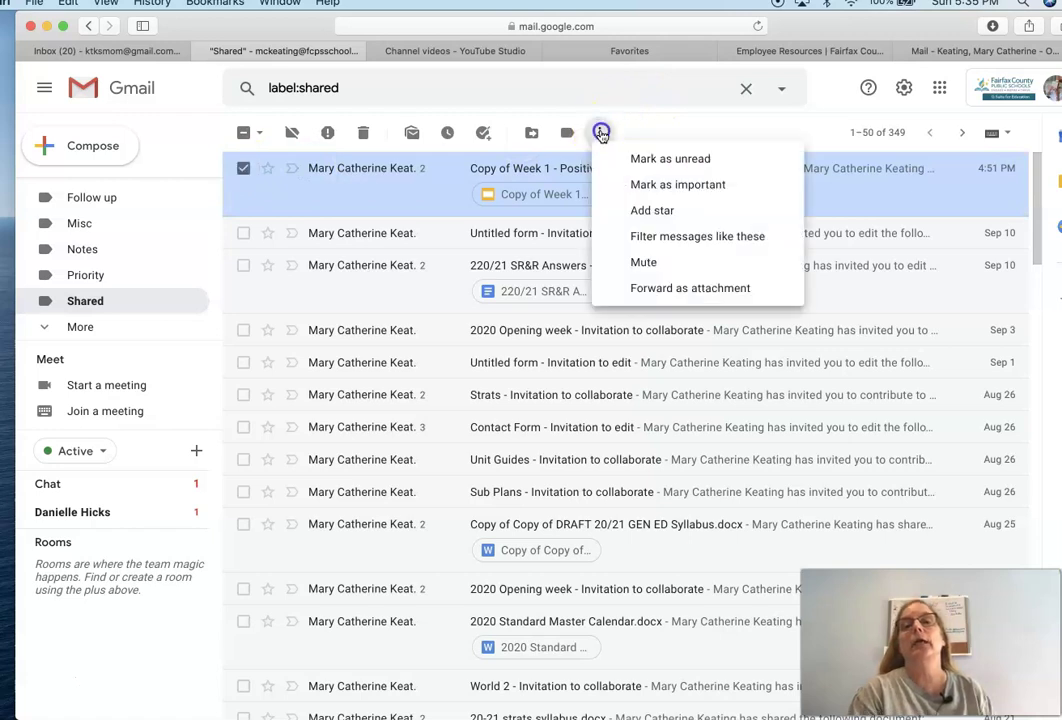
click(729, 238)
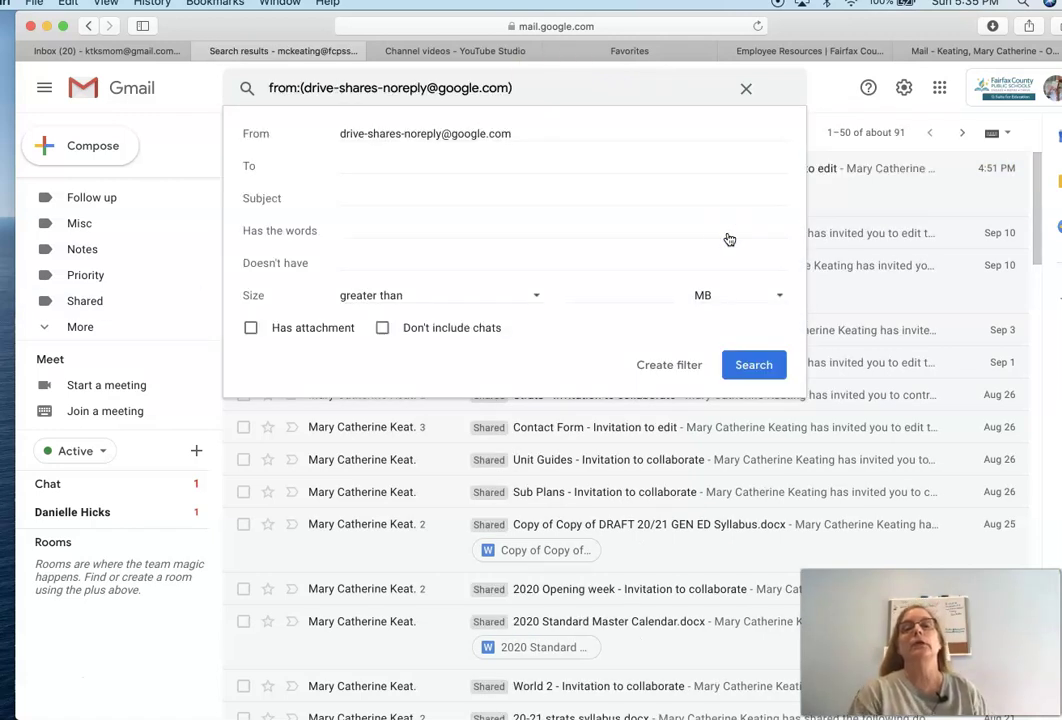
drag(514, 133, 343, 135)
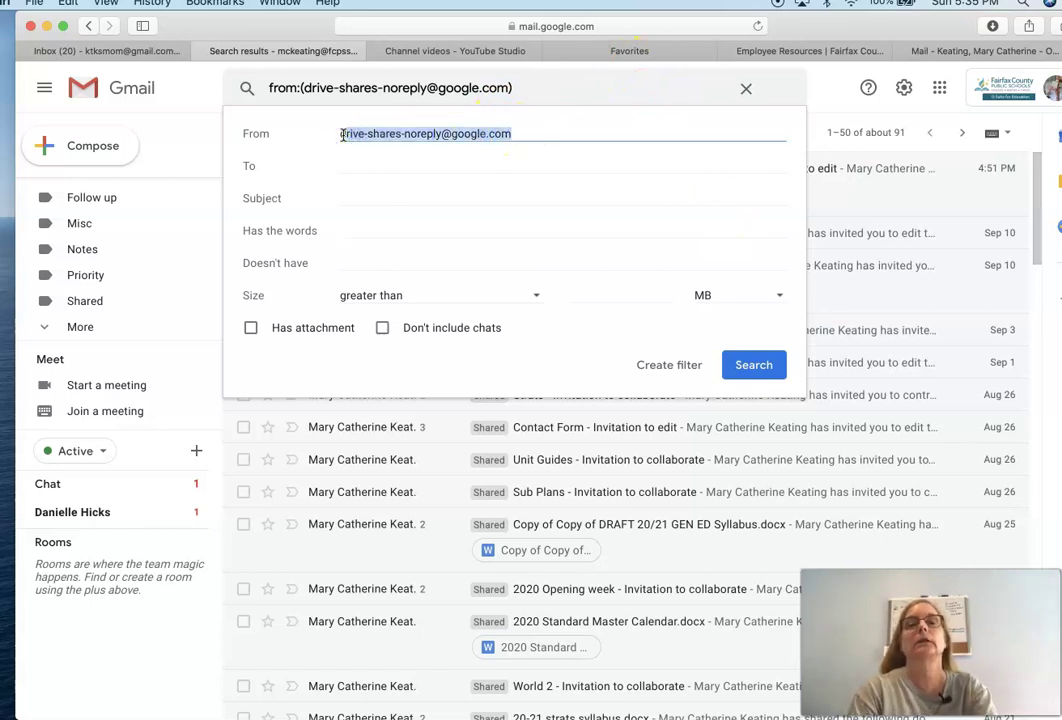
click(540, 126)
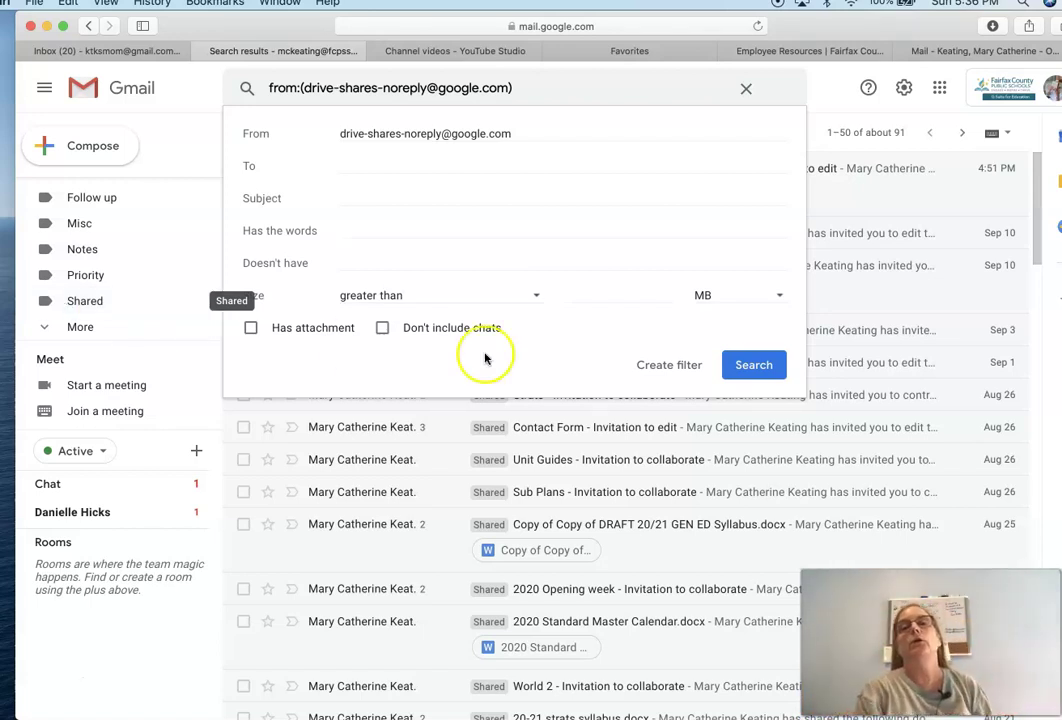
Create the filter so it applies the Shared label and also covers existing matching conversations.
click(665, 364)
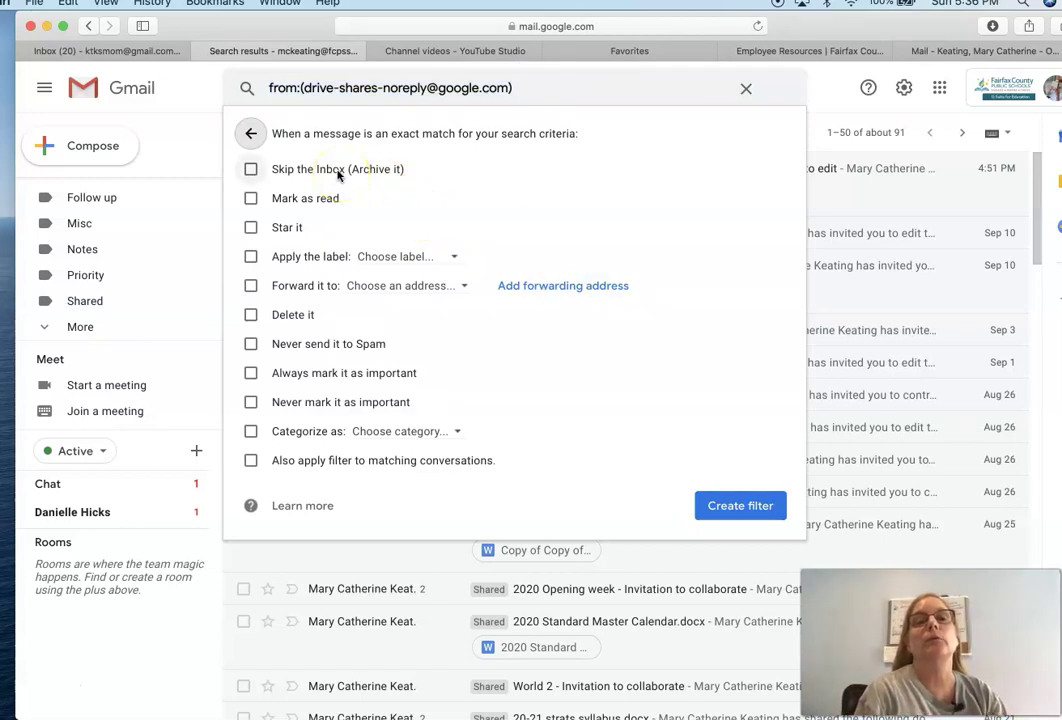
click(251, 257)
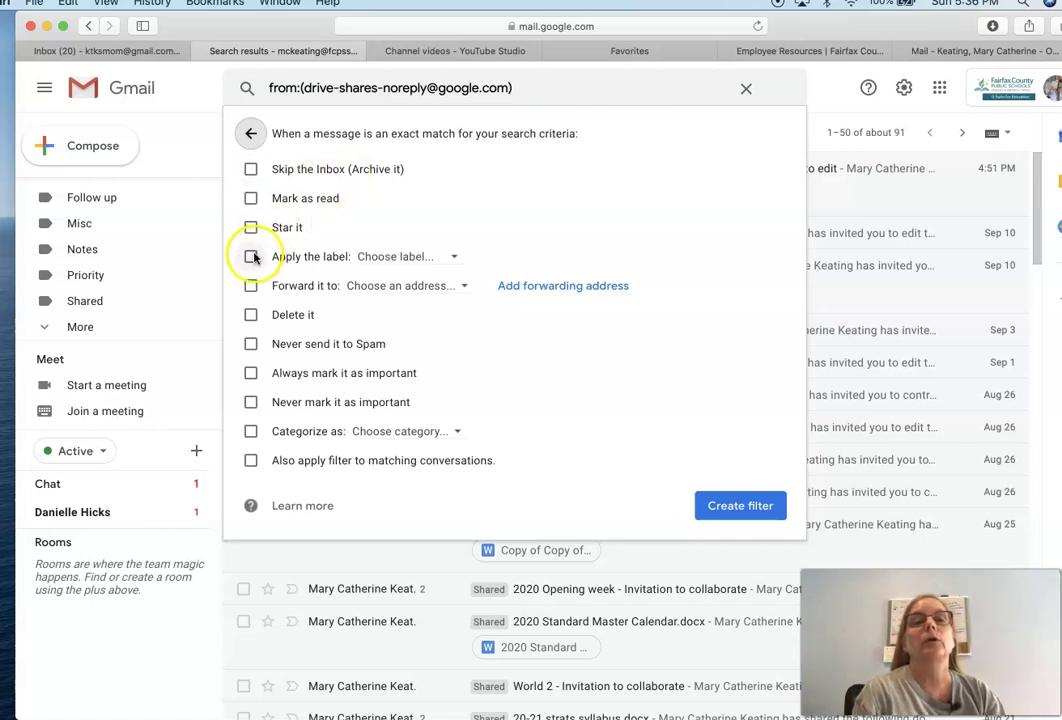
click(449, 257)
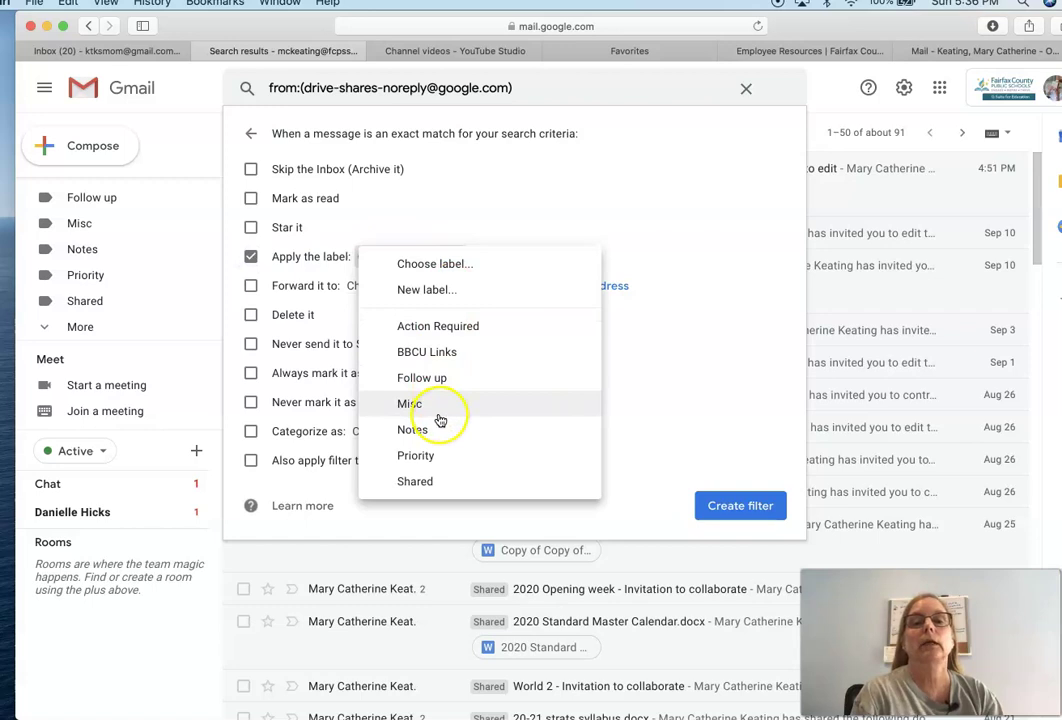
click(416, 483)
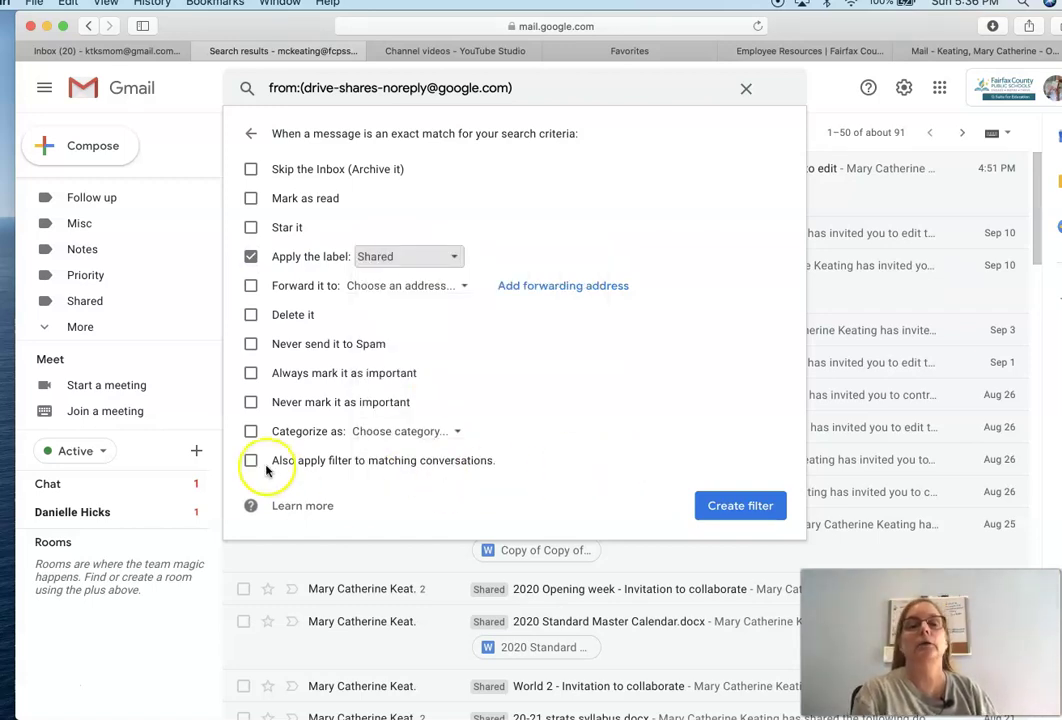
click(250, 462)
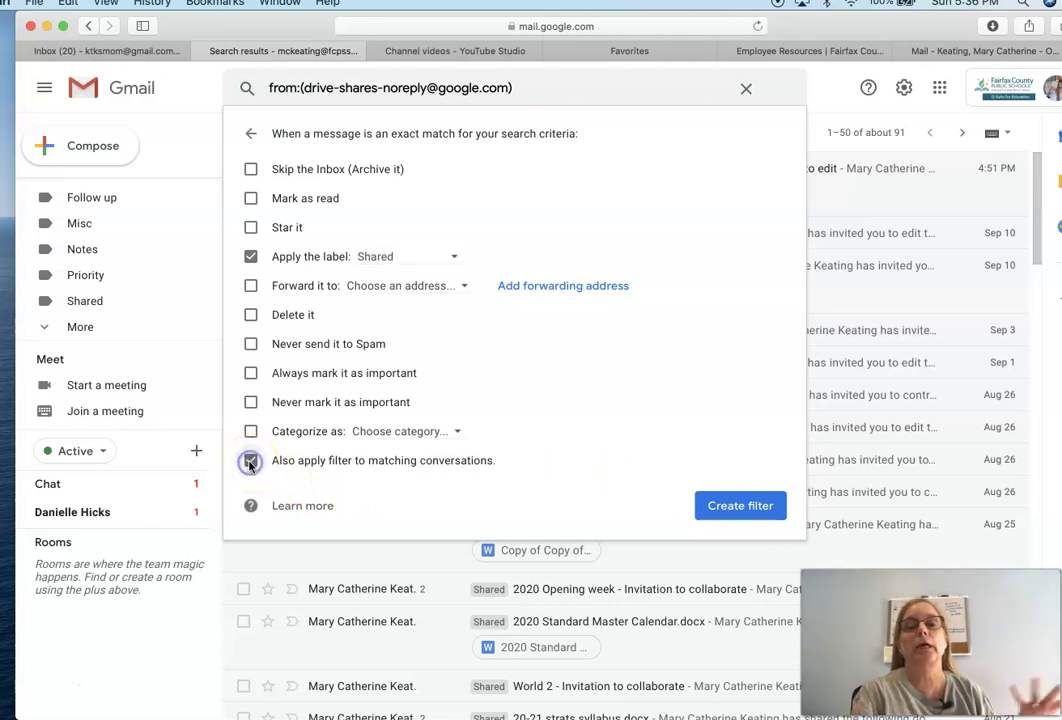
click(707, 505)
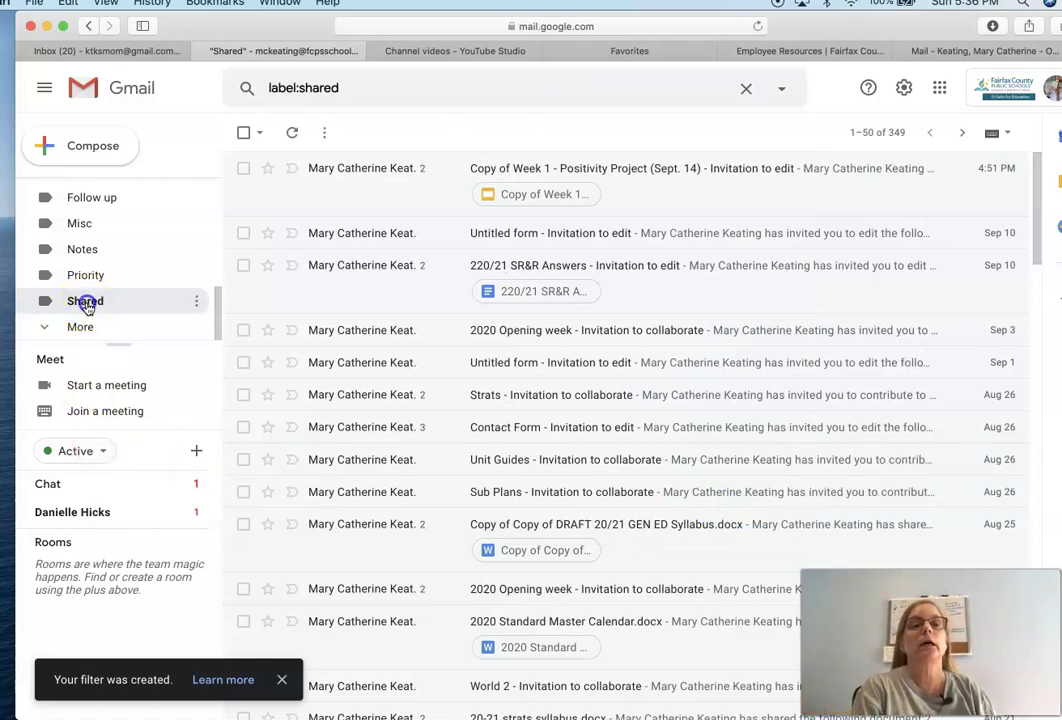
Start another filter based on the Sep 3 "2020 Opening week" invitation in the Shared label.
click(88, 305)
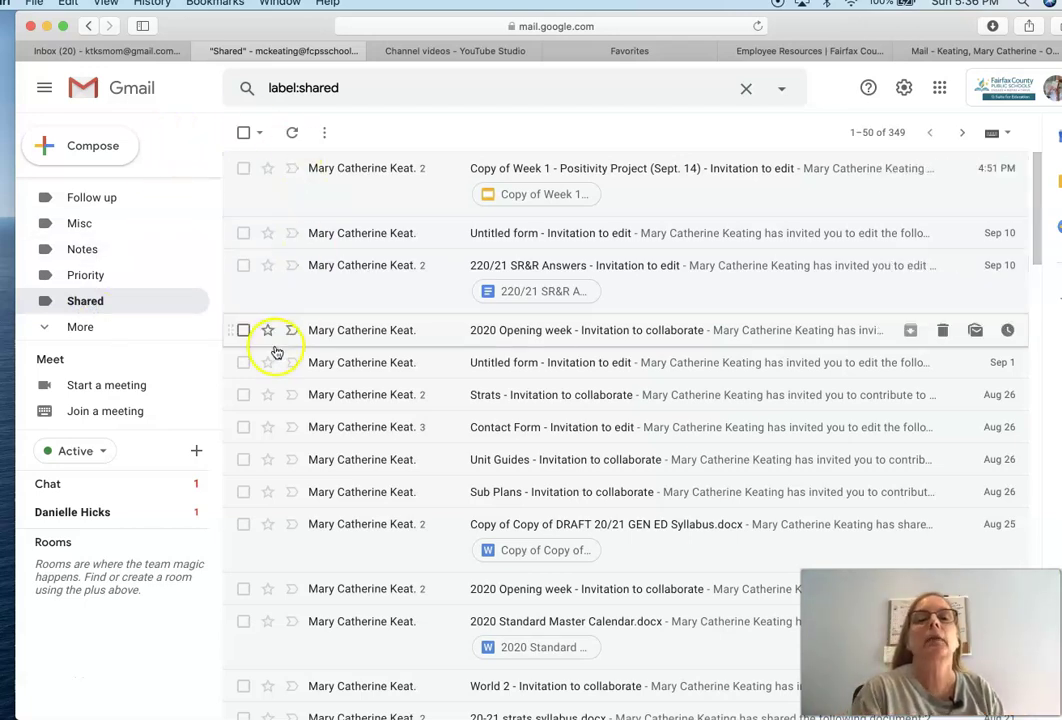
click(243, 331)
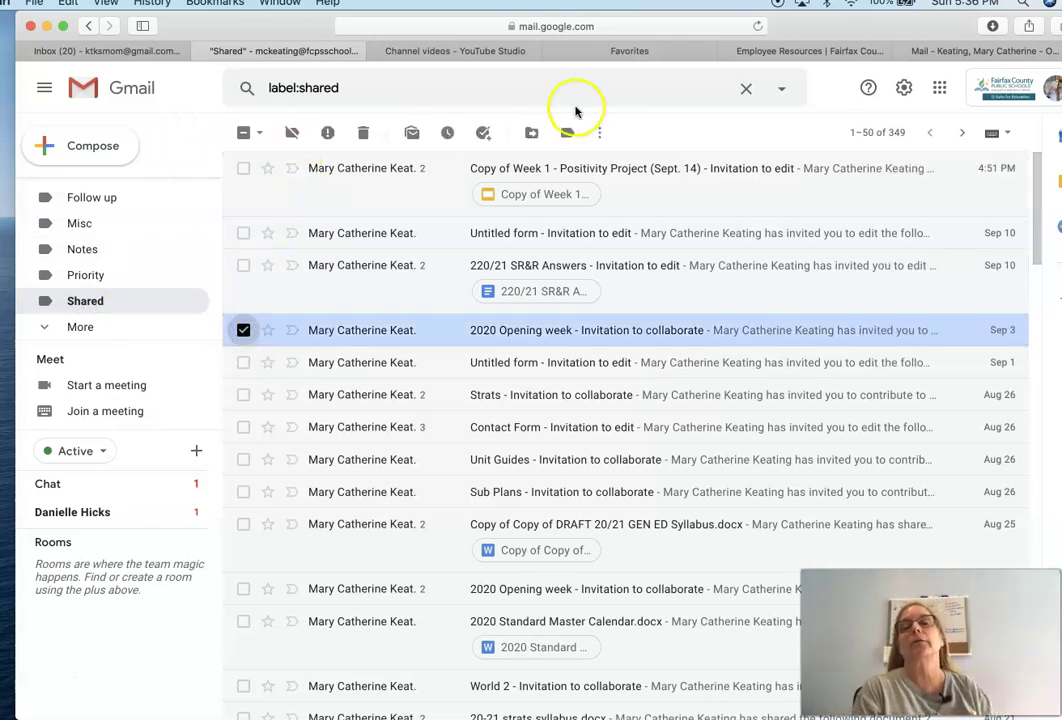
click(600, 132)
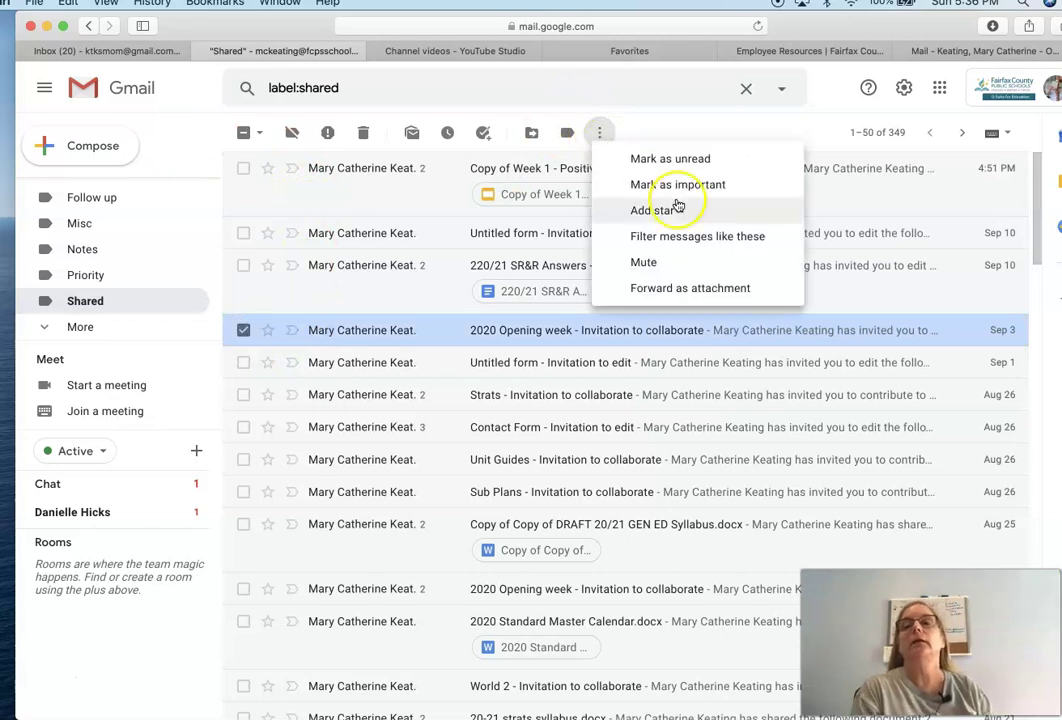
click(700, 238)
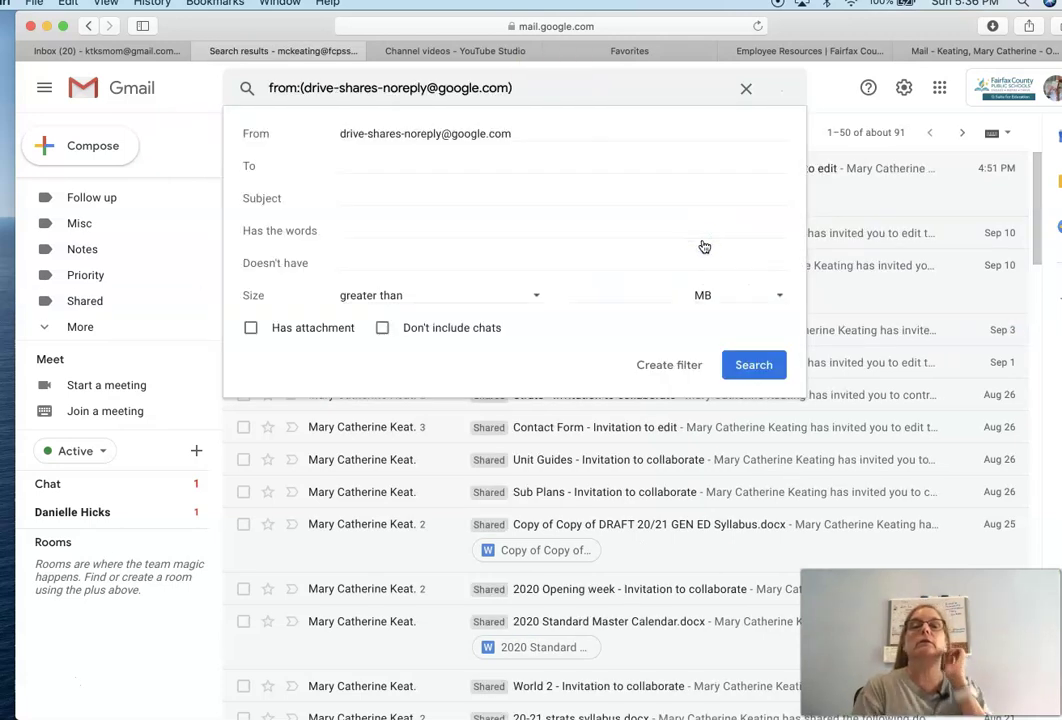
Clear the filter's sender, set its required words to "Chantilly Student Services", and continue to the filter actions.
drag(526, 135, 334, 122)
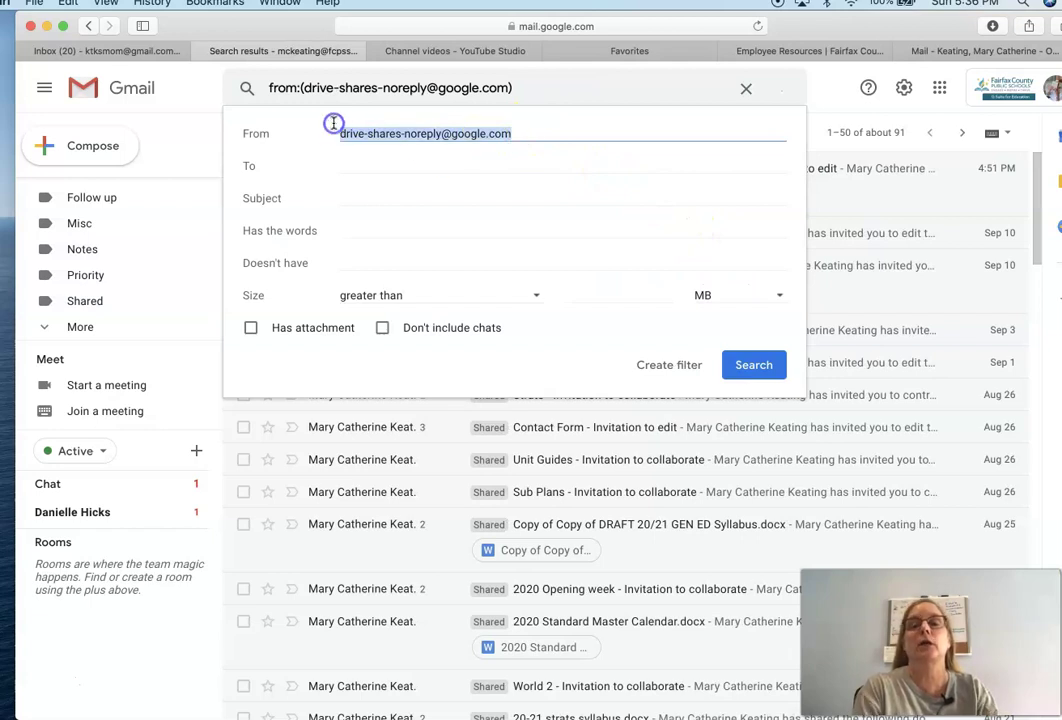
key(BackSpace)
click(348, 192)
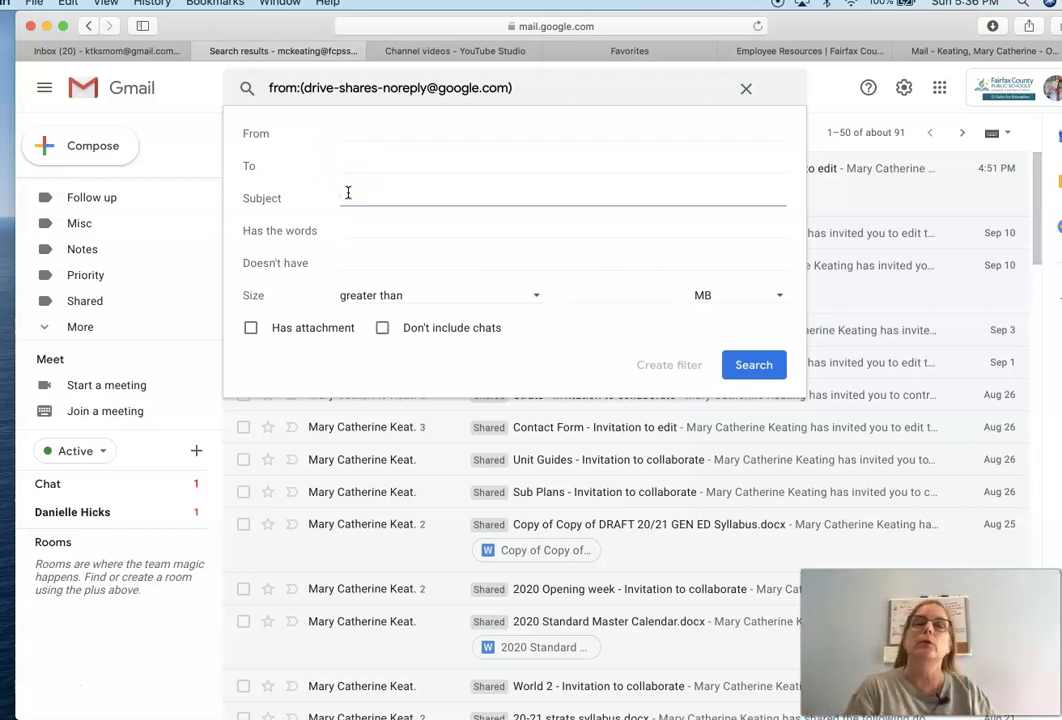
click(365, 226)
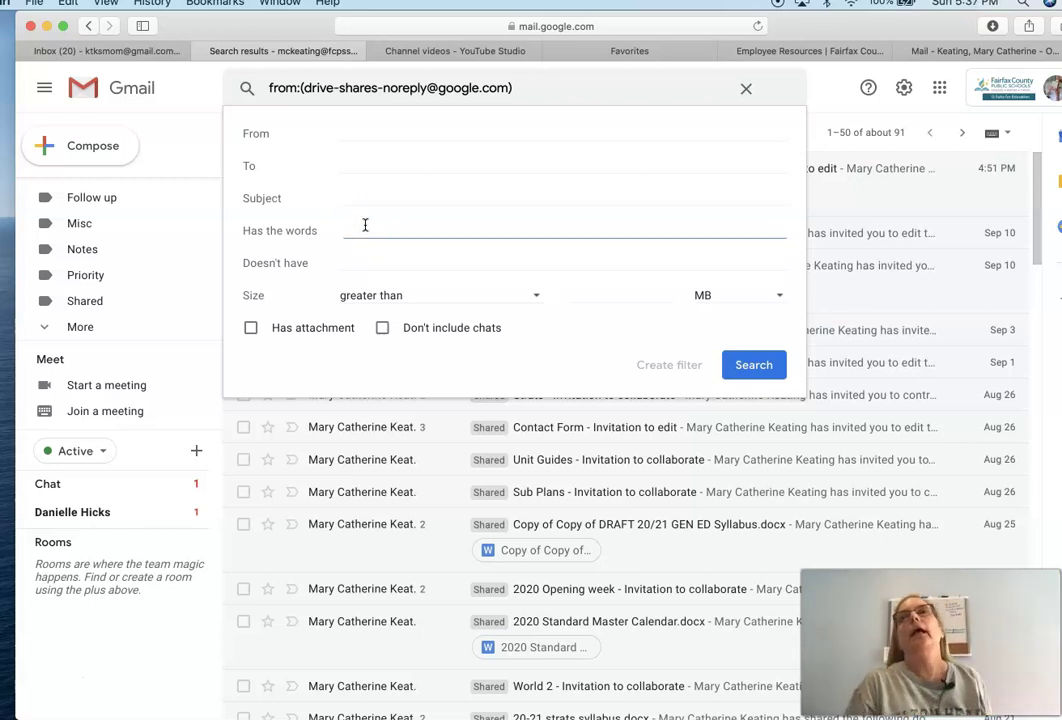
text(Chantilly Student Services)
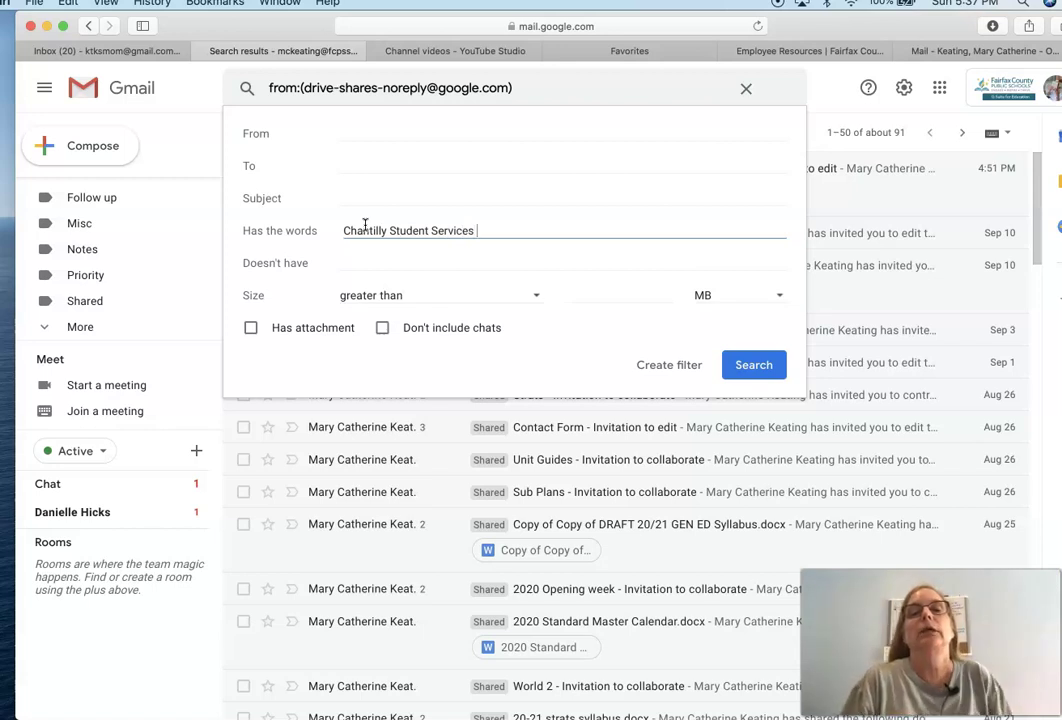
click(667, 364)
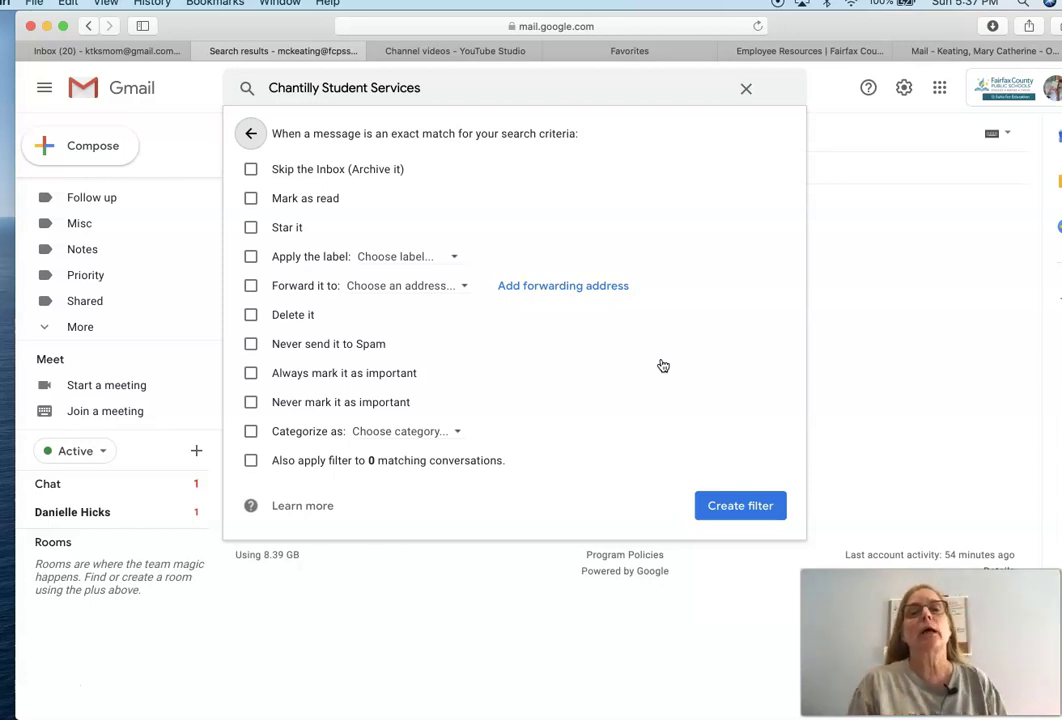
Create the filter so it skips the inbox and applies a new label named "Chantilly Student Services".
click(250, 170)
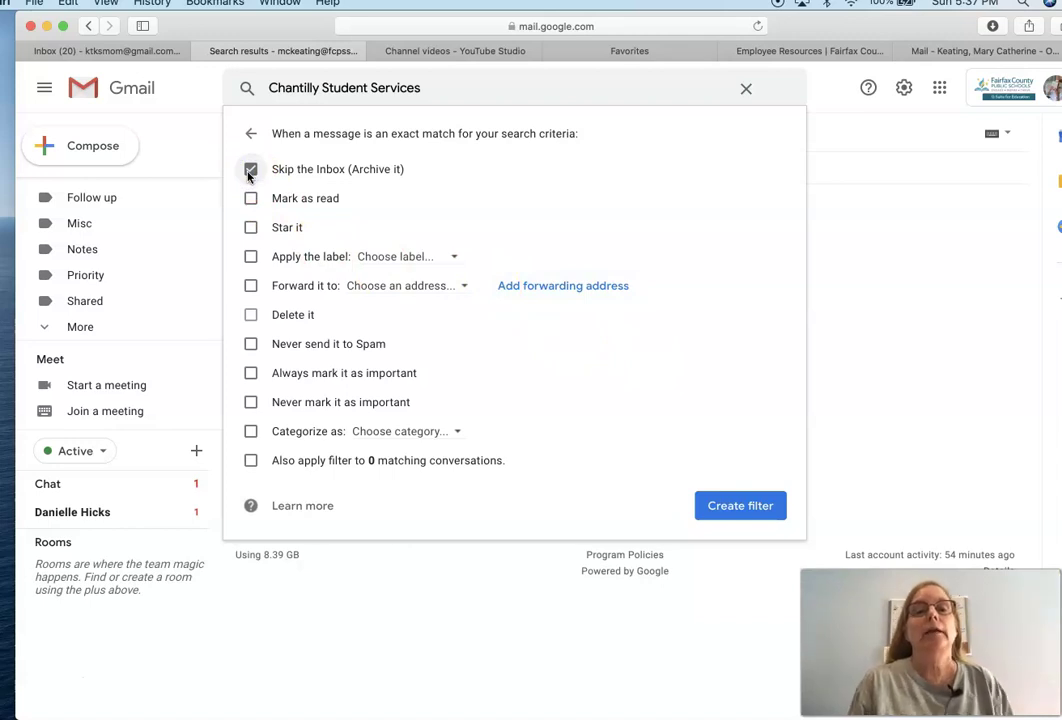
click(451, 258)
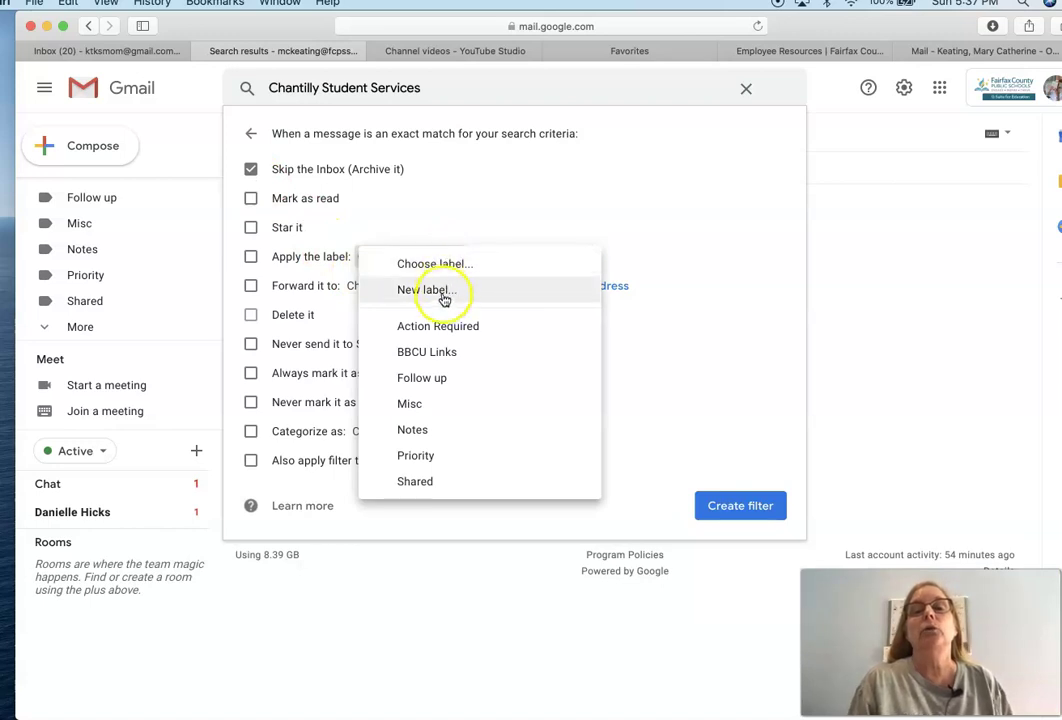
click(445, 294)
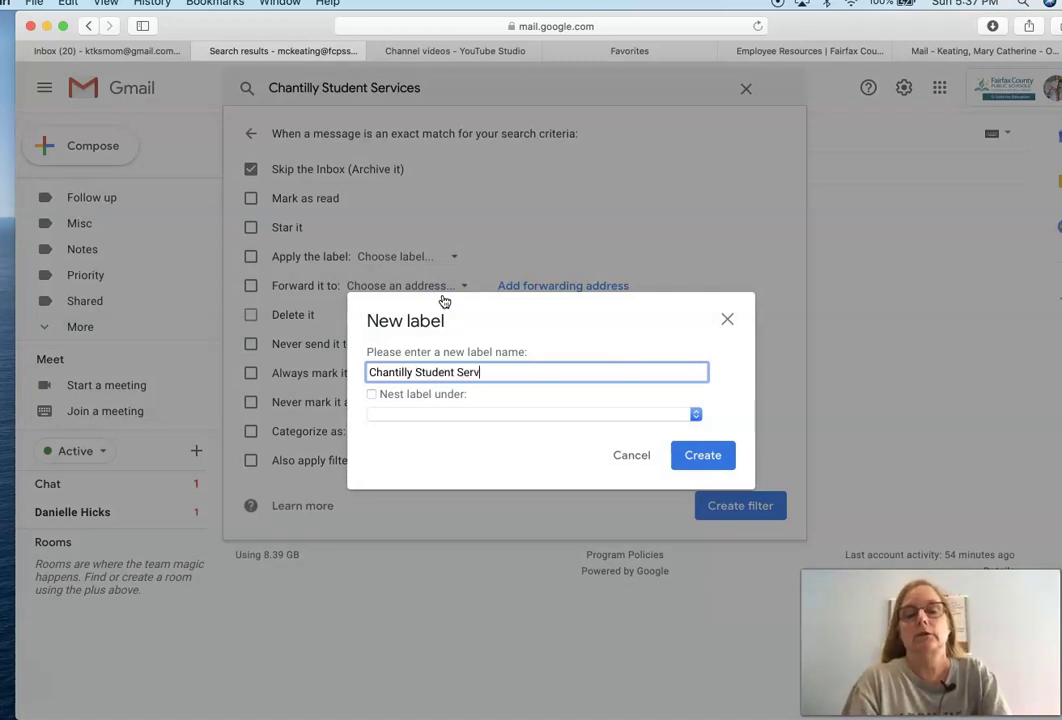
click(702, 457)
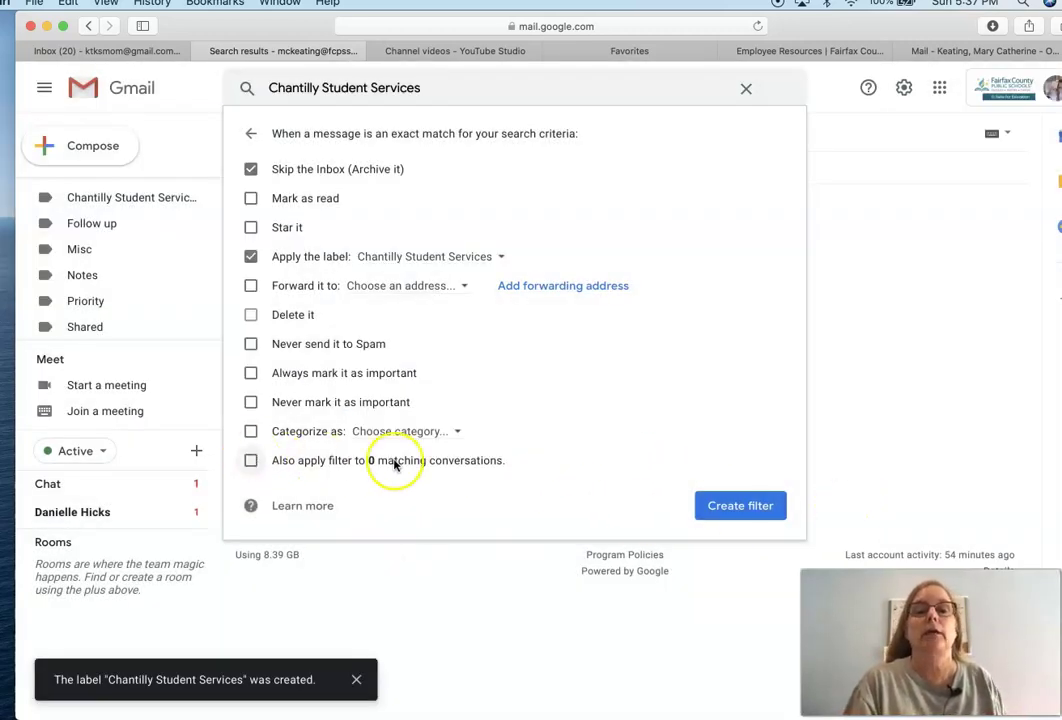
click(728, 505)
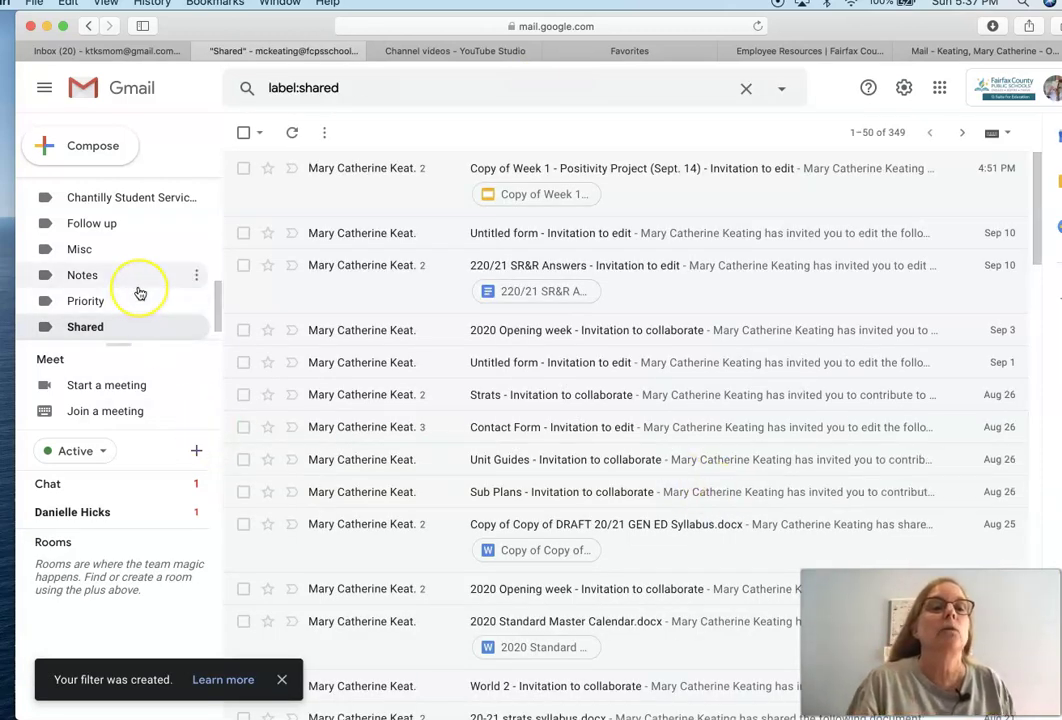
Open the Chantilly Student Services label to view its conversations.
scroll(137, 296, down, 1)
scroll(140, 293, up, 3)
scroll(139, 291, up, 2)
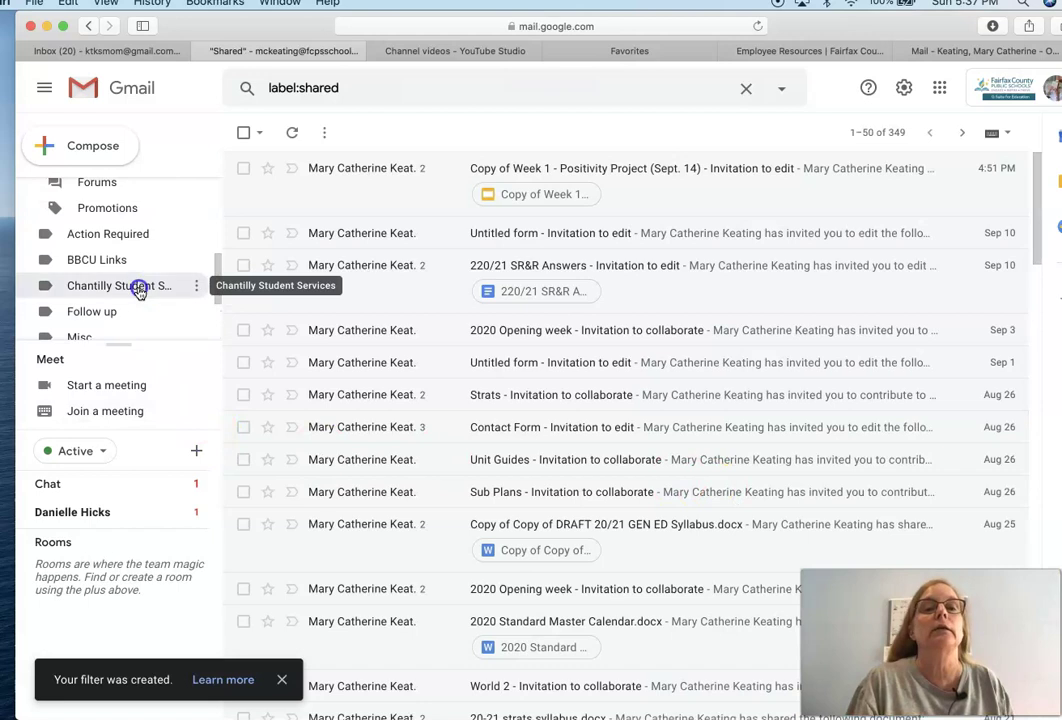
click(137, 288)
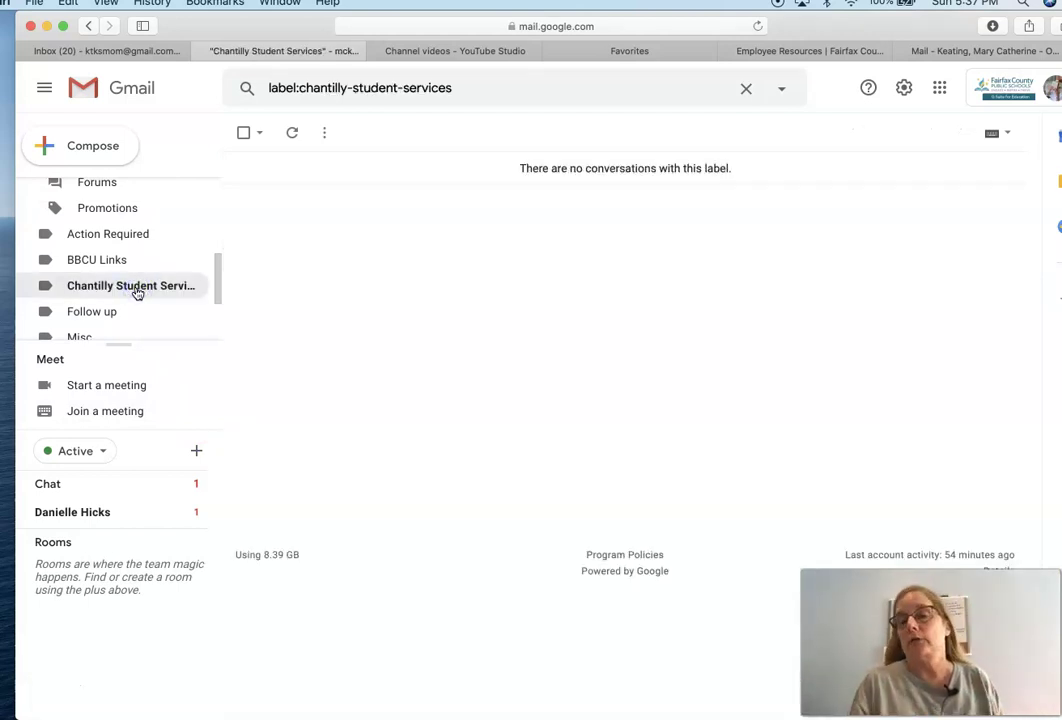